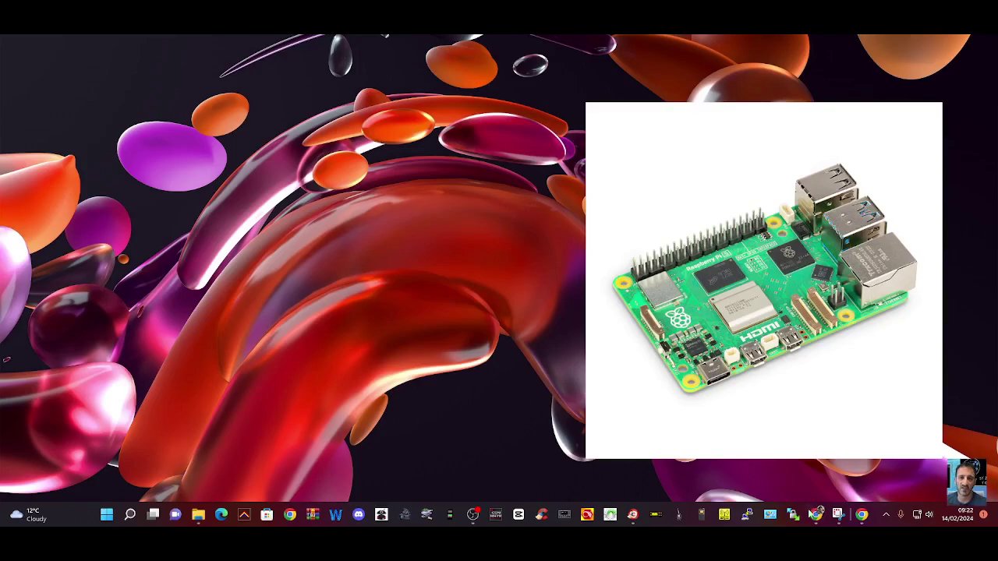
Open PuTTY, then switch to the File Explorer window showing the bootfs (F:) drive.
{"action": "left_click", "coordinate": [747, 515]}
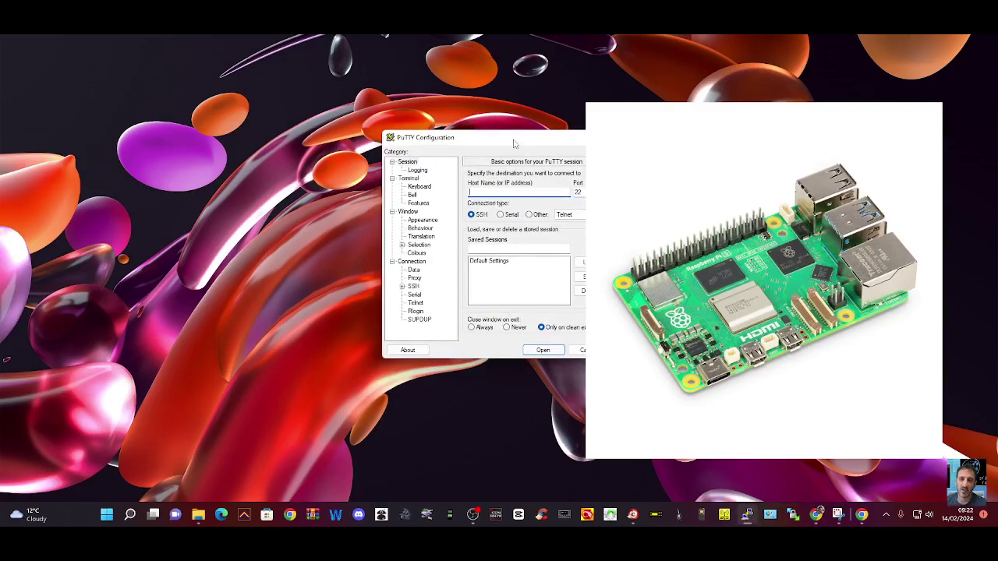
{"action": "left_click_drag", "start_coordinate": [513, 141], "coordinate": [281, 81]}
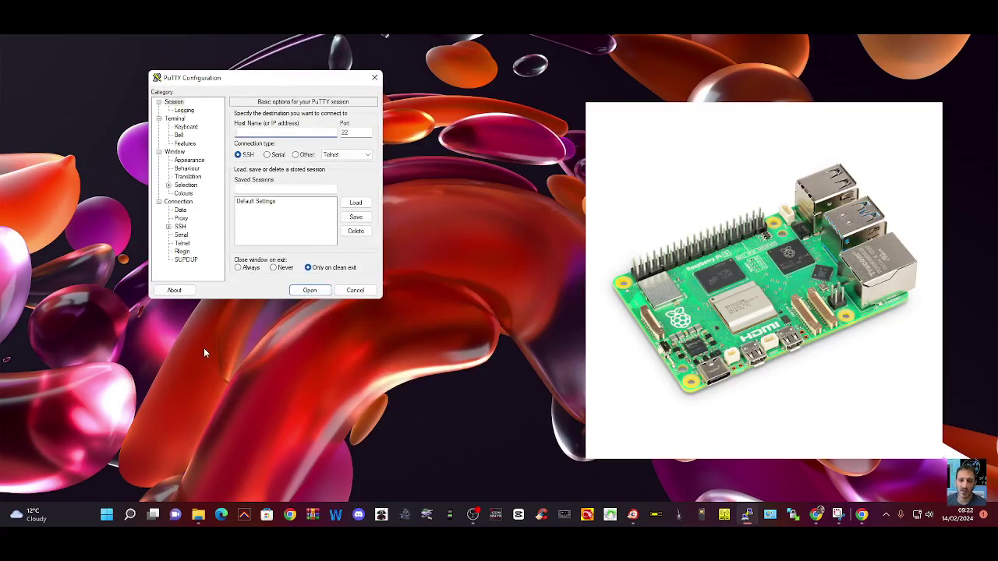
{"action": "left_click", "coordinate": [198, 514]}
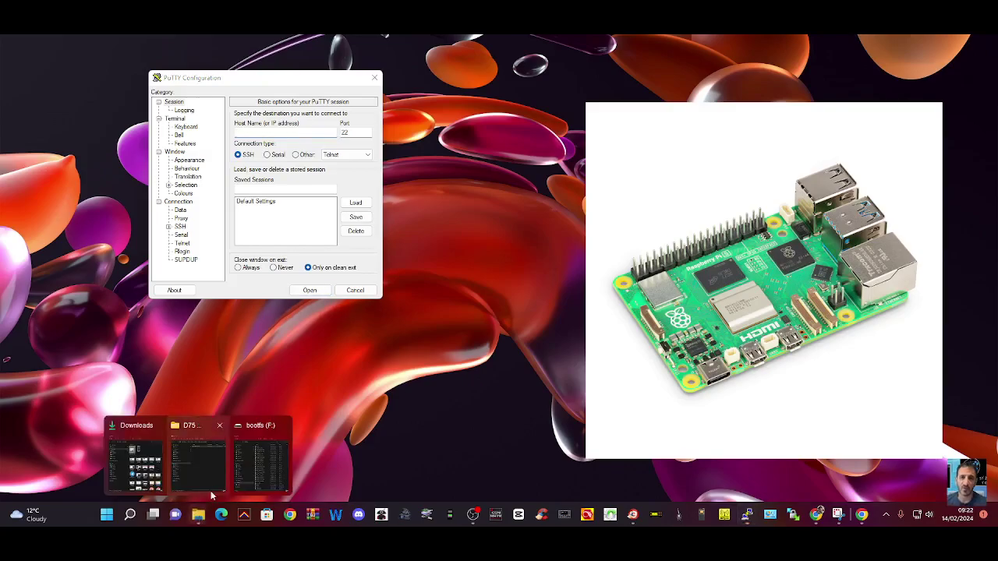
{"action": "left_click", "coordinate": [273, 466]}
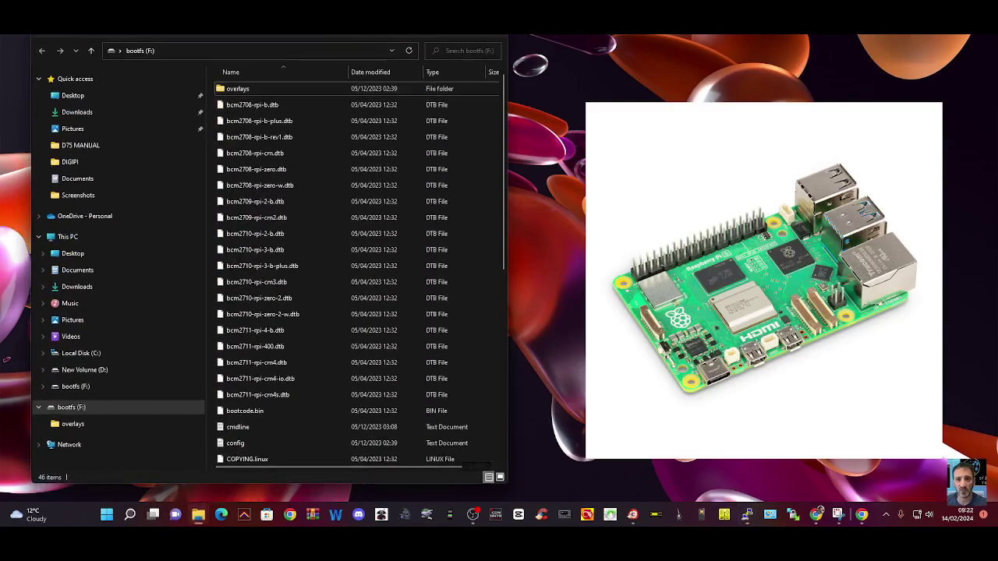
{"action": "mouse_move", "coordinate": [336, 39]}
{"action": "left_mouse_down"}
{"action": "mouse_move", "coordinate": [431, 39]}
{"action": "mouse_move", "coordinate": [345, 41]}
{"action": "left_mouse_up"}
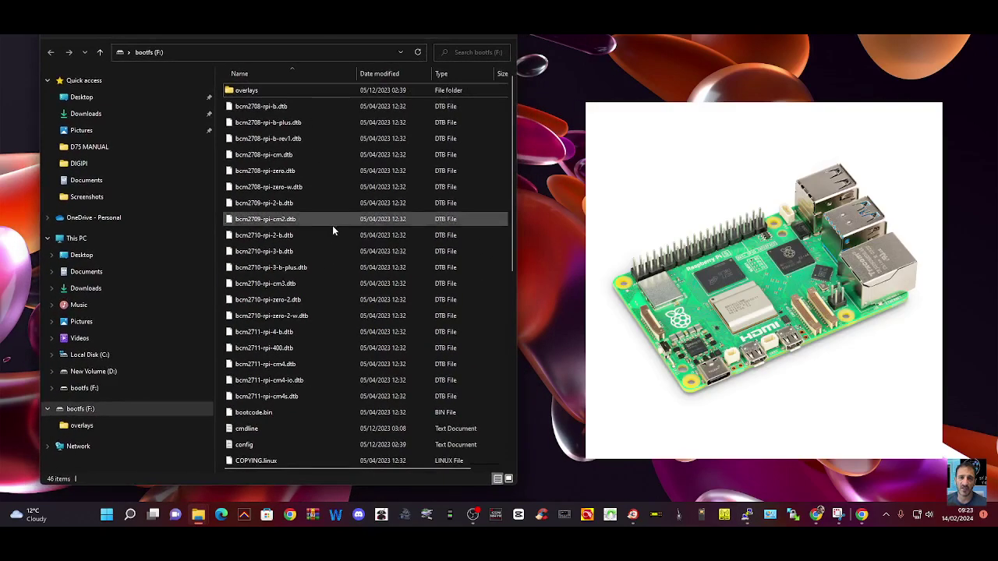
Create an empty text document named ssh in the root of the bootfs (F:) drive.
{"action": "scroll", "coordinate": [335, 234], "scroll_direction": "down", "scroll_amount": 7}
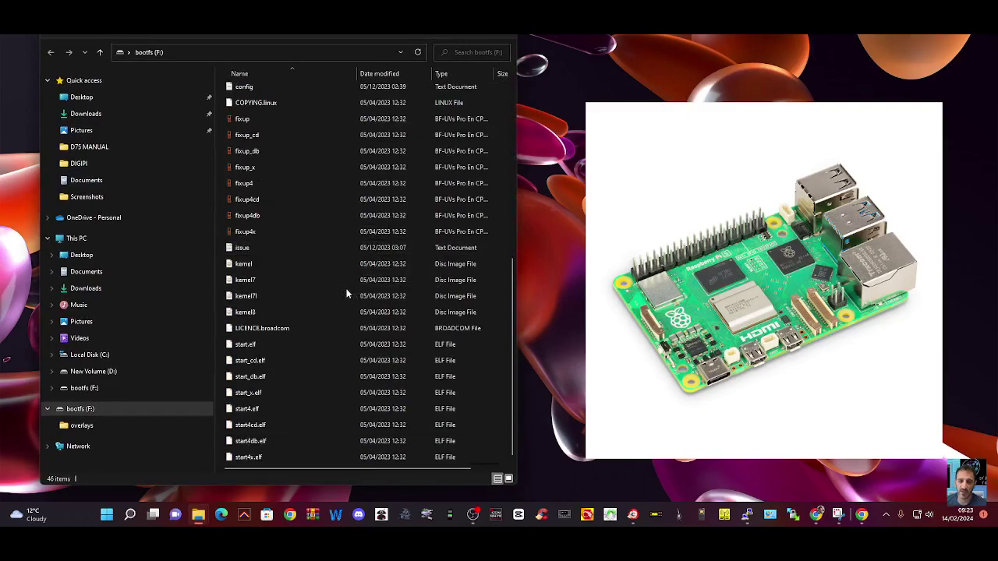
{"action": "scroll", "coordinate": [344, 290], "scroll_direction": "up", "scroll_amount": 7}
{"action": "scroll", "coordinate": [341, 290], "scroll_direction": "down", "scroll_amount": 7}
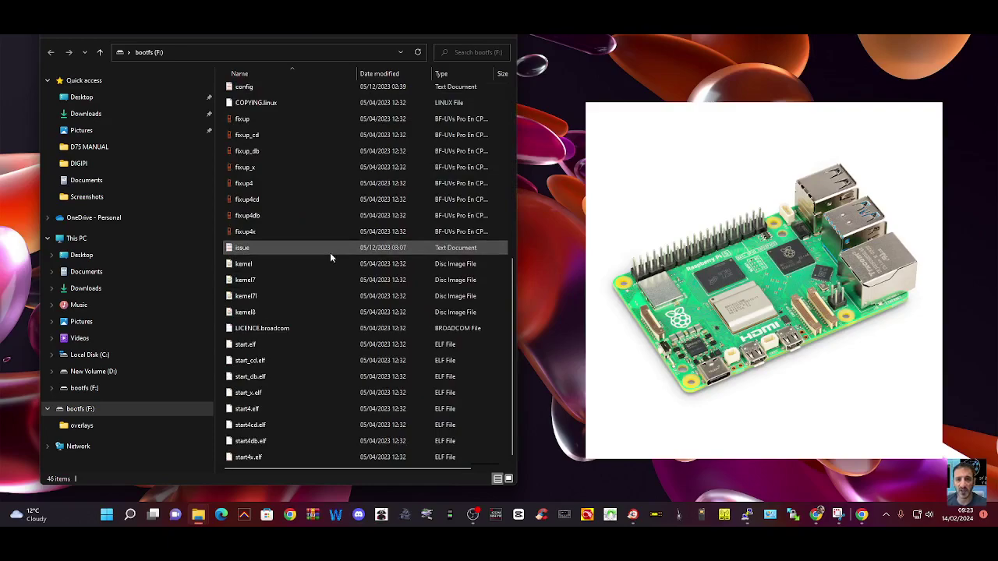
{"action": "right_click", "coordinate": [331, 254]}
{"action": "mouse_move", "coordinate": [373, 336]}
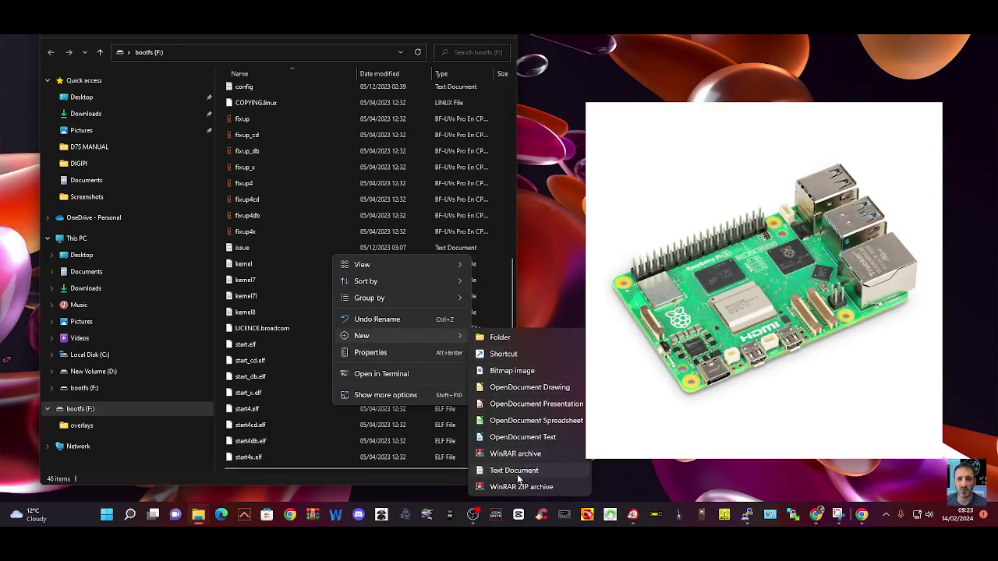
{"action": "left_click", "coordinate": [515, 471]}
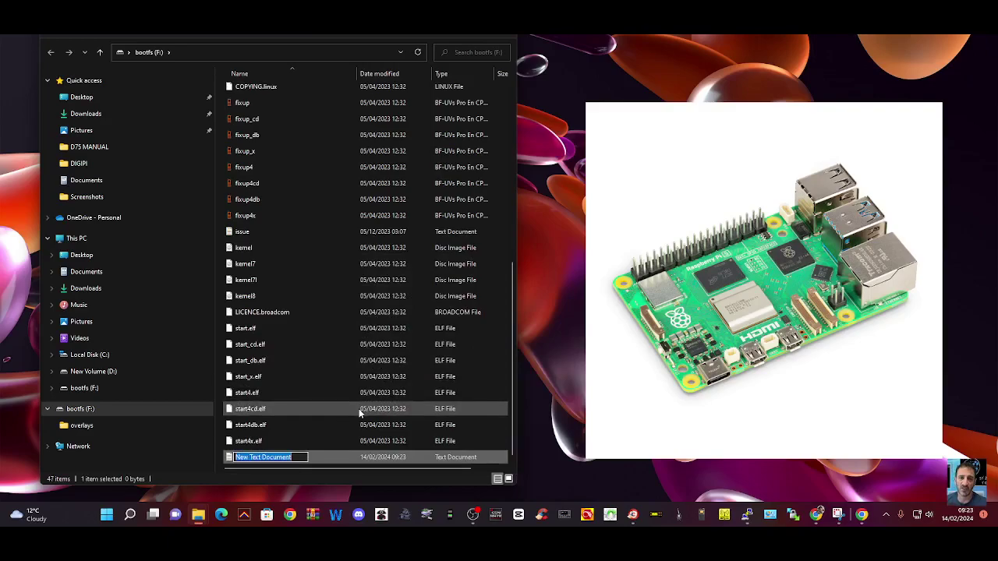
{"action": "type", "text": "ssh"}
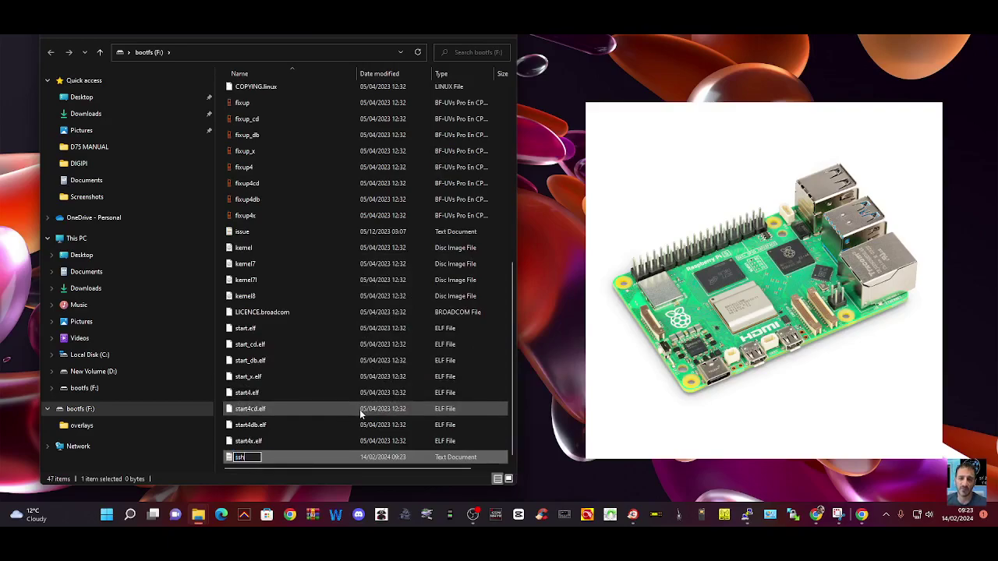
{"action": "key", "text": "Return"}
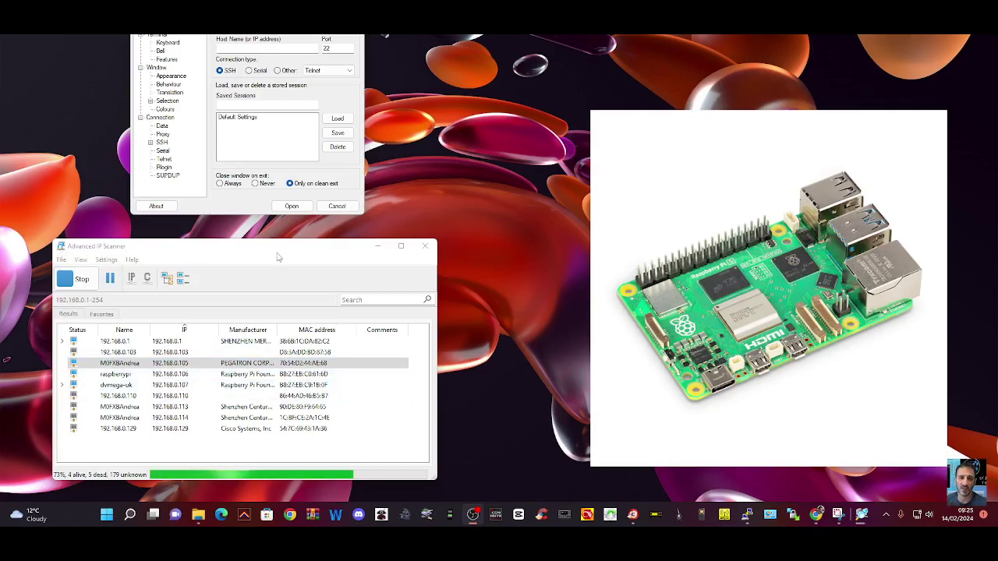
Open a PuTTY SSH session to the raspberrypi host at 192.168.0.106 and log in with the account password.
{"action": "left_click_drag", "start_coordinate": [279, 248], "coordinate": [286, 229]}
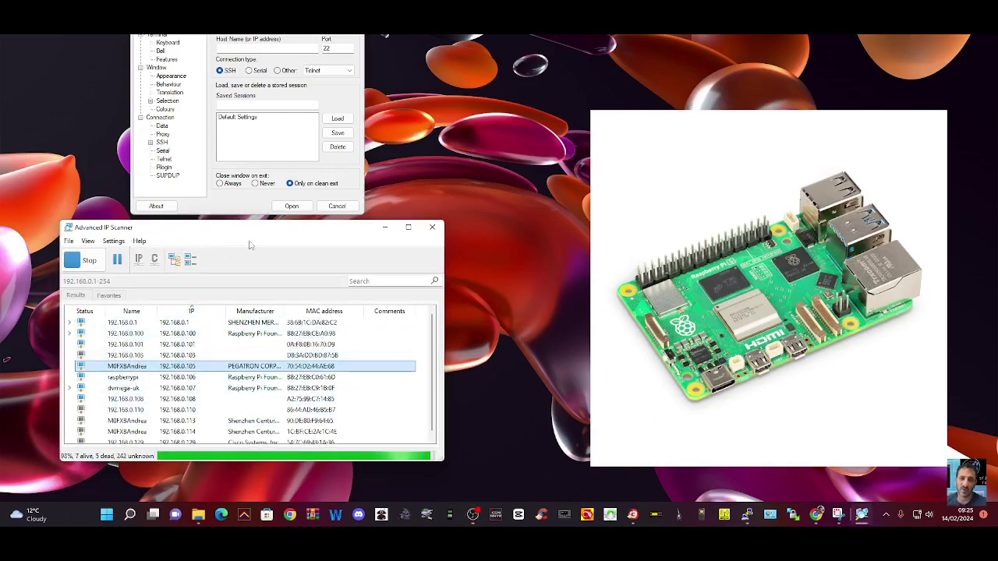
{"action": "left_click_drag", "start_coordinate": [260, 236], "coordinate": [234, 254]}
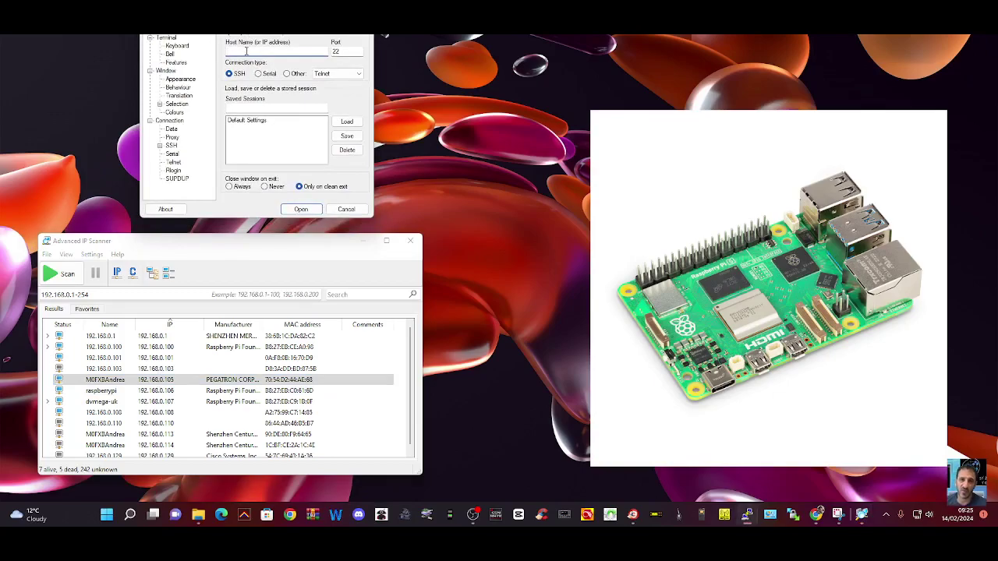
{"action": "type", "text": "192"}
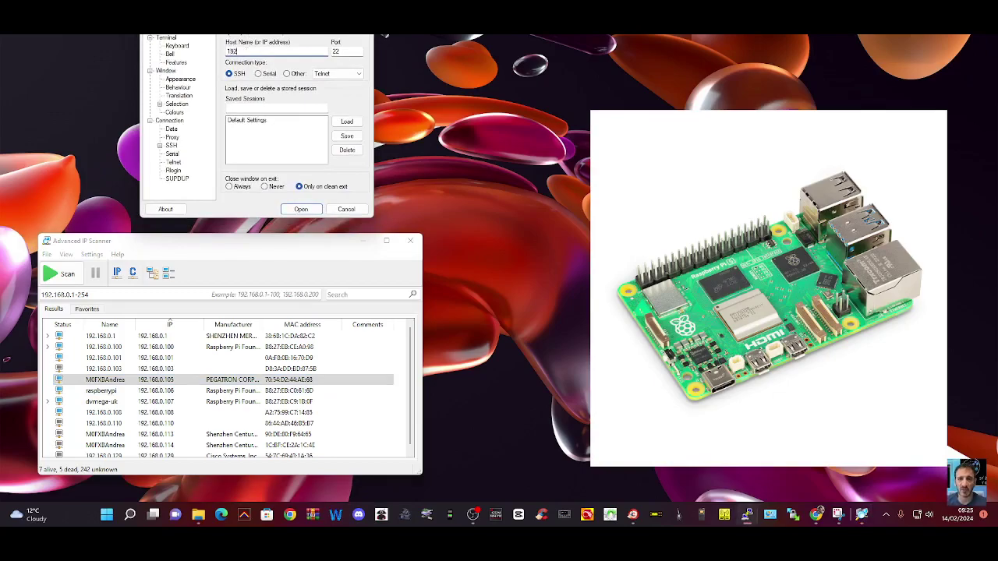
{"action": "type", "text": ".168.0.106"}
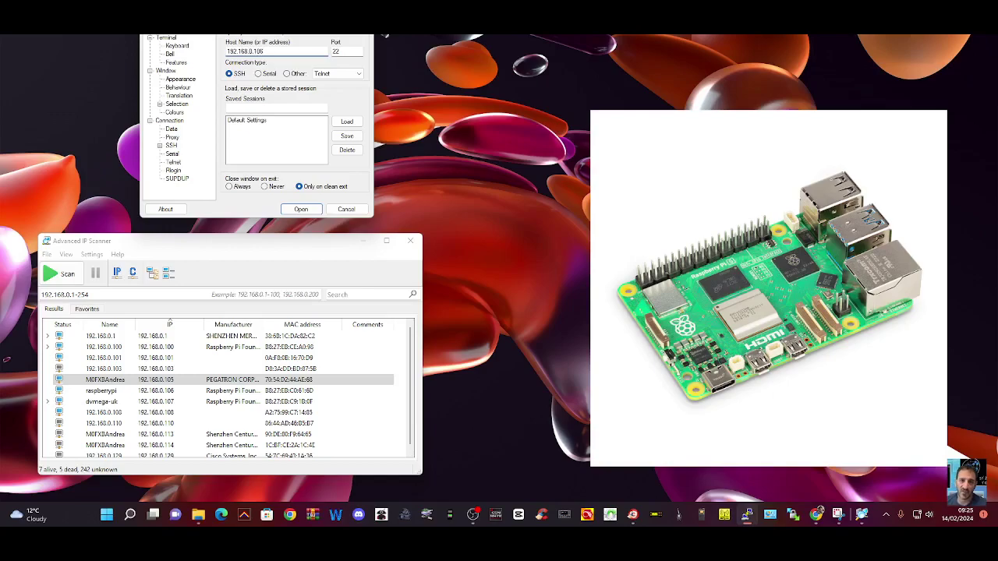
{"action": "left_click", "coordinate": [301, 209]}
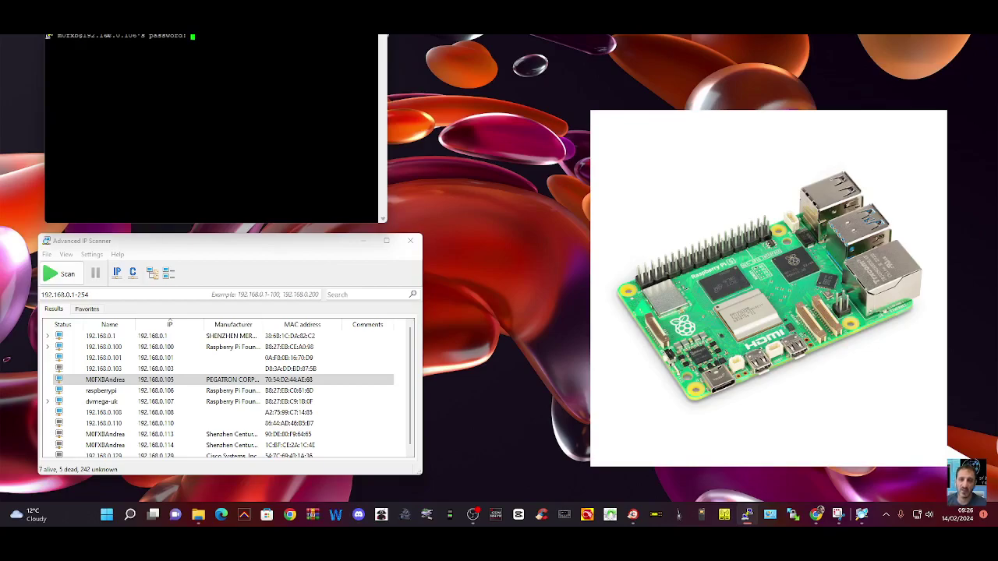
{"action": "key", "text": "Return"}
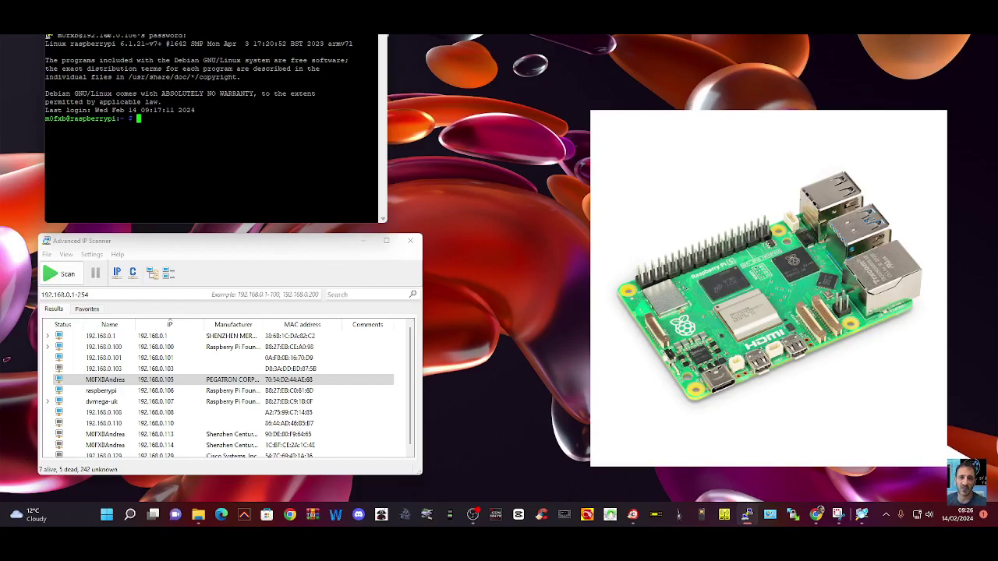
Launch the Raspberry Pi configuration tool with the command sudo raspi-config.
{"action": "type", "text": "sudo"}
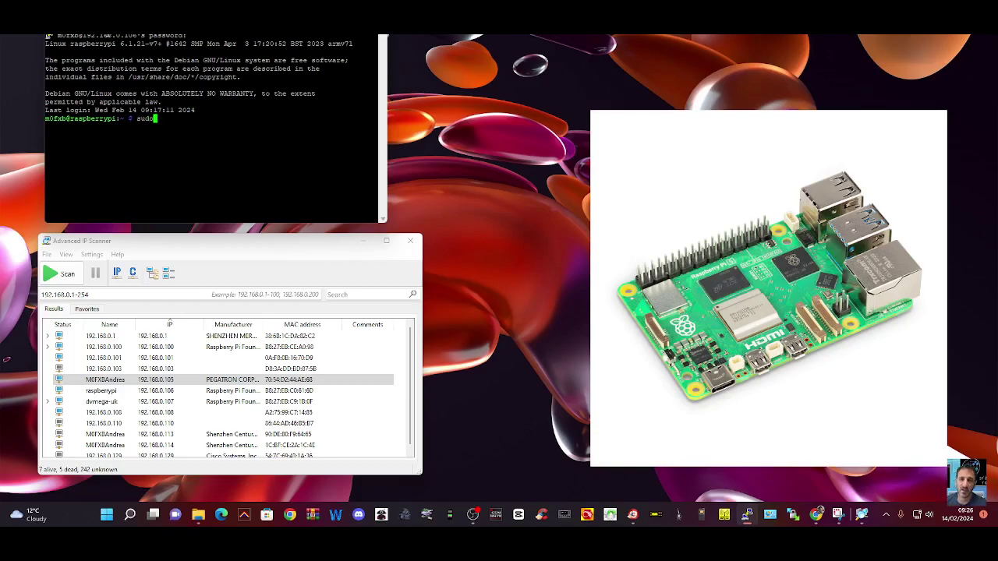
{"action": "type", "text": " raspi"}
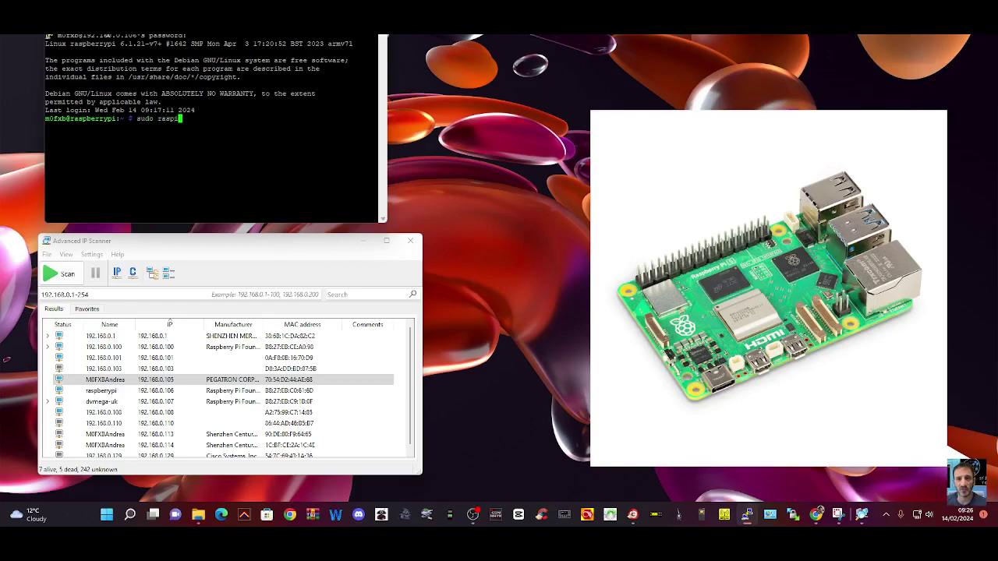
{"action": "type", "text": "-"}
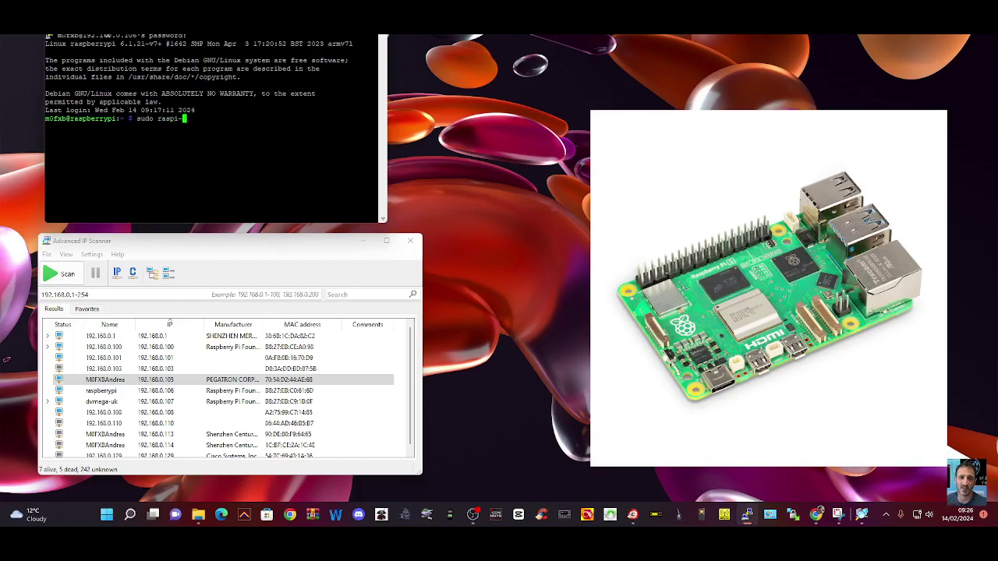
{"action": "type", "text": "c"}
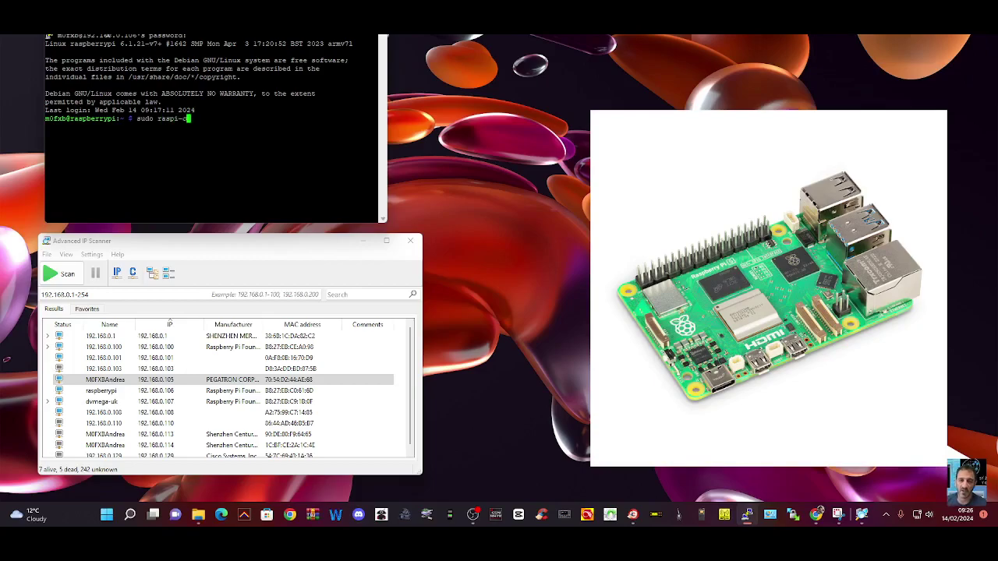
{"action": "type", "text": "onfig"}
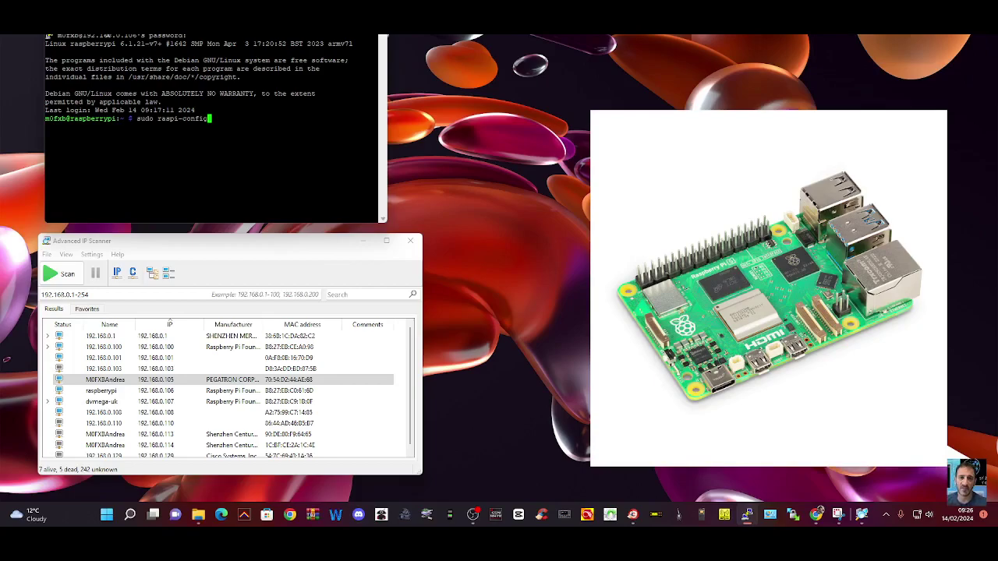
{"action": "key", "text": "Return"}
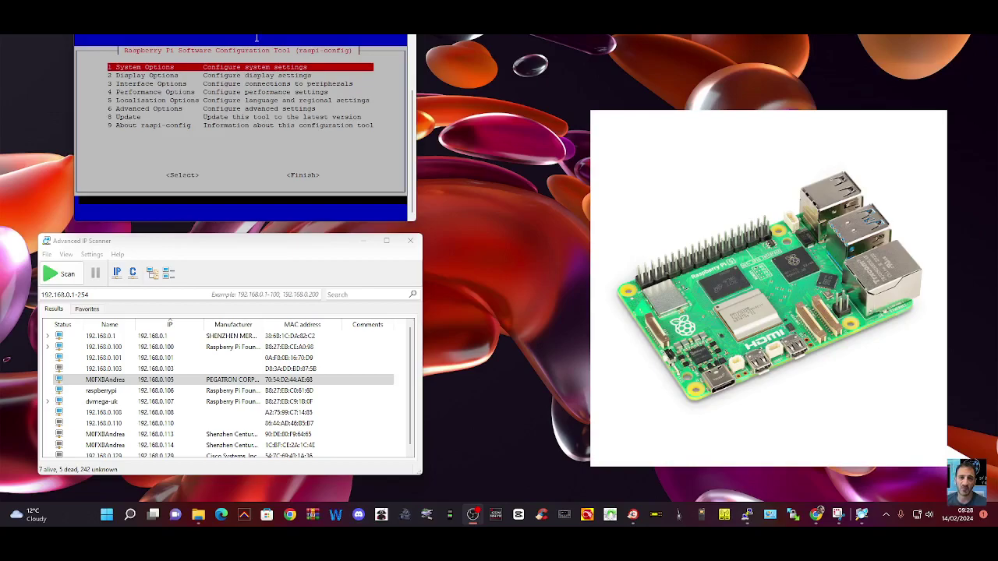
Open Interface Options in the Raspberry Pi configuration tool.
{"action": "key", "text": "Down"}
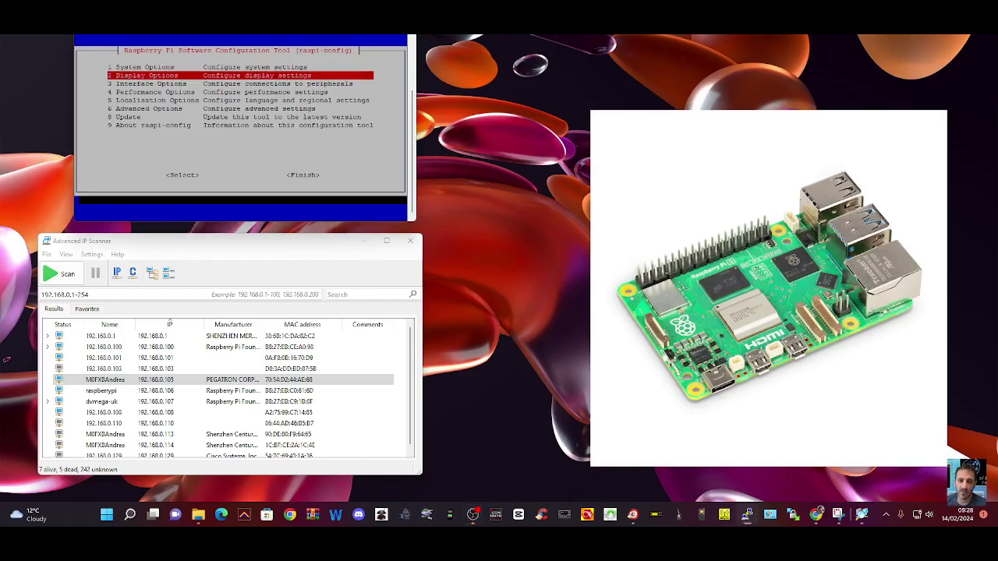
{"action": "key", "text": "Down"}
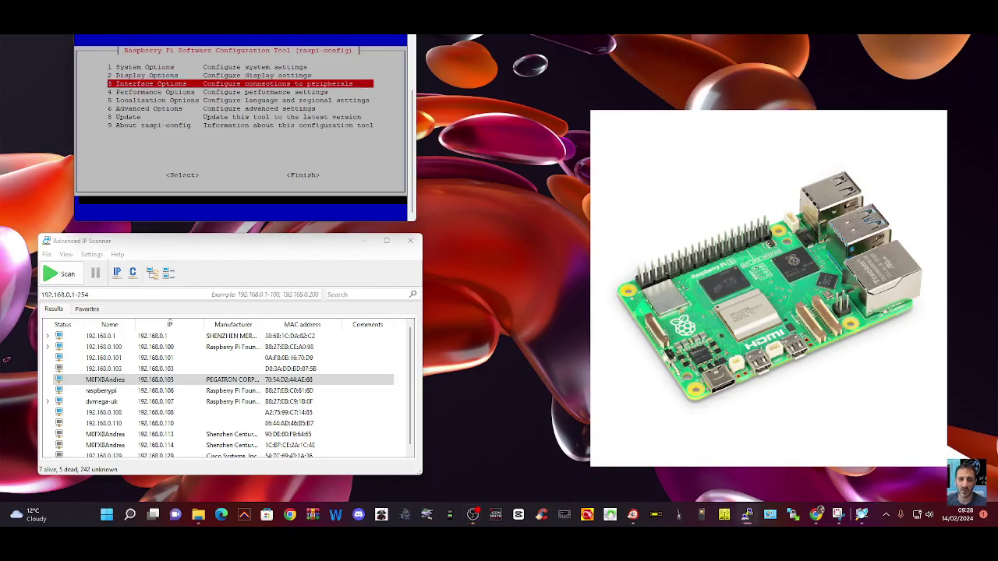
{"action": "key", "text": "Down"}
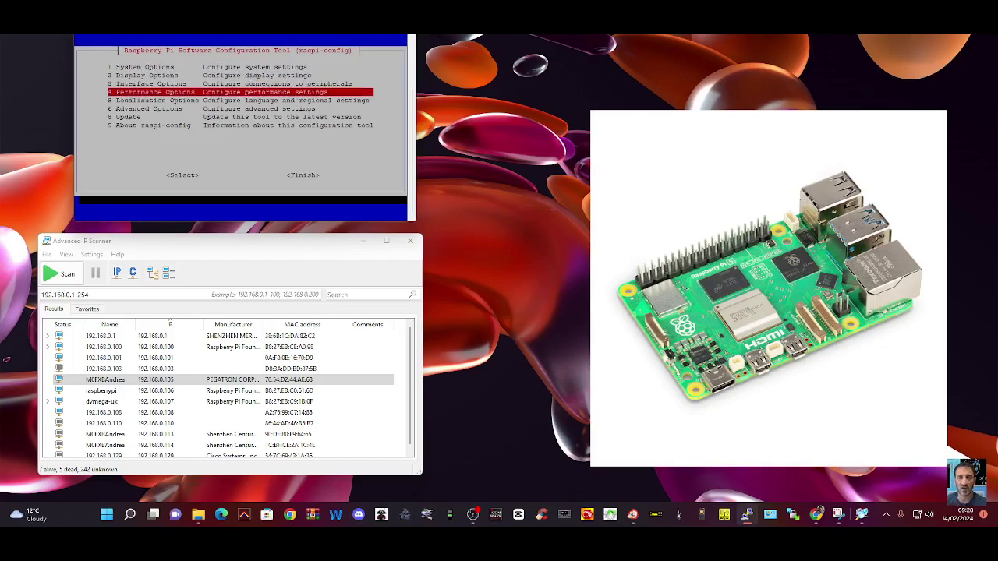
{"action": "key", "text": "Down"}
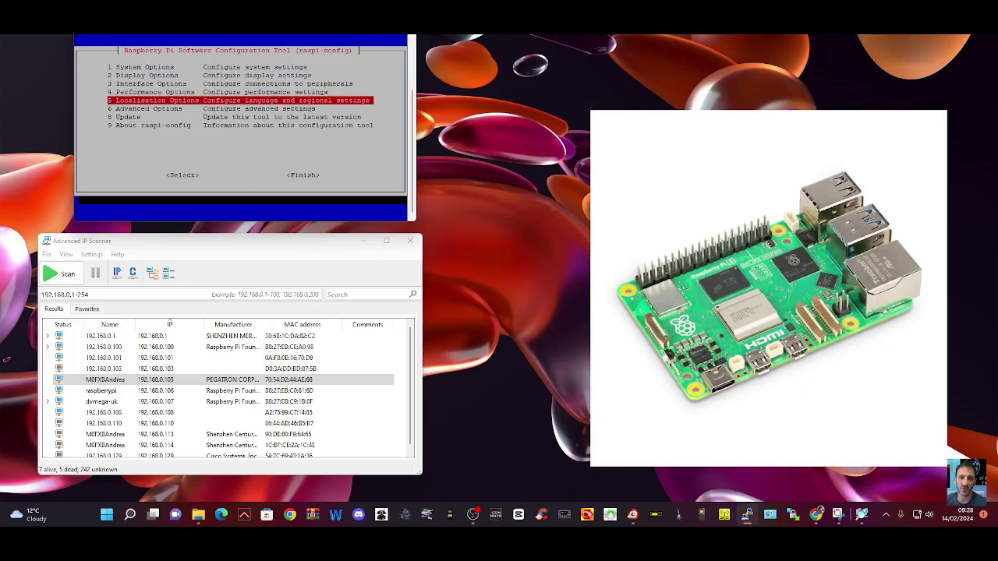
{"action": "key", "text": "Down"}
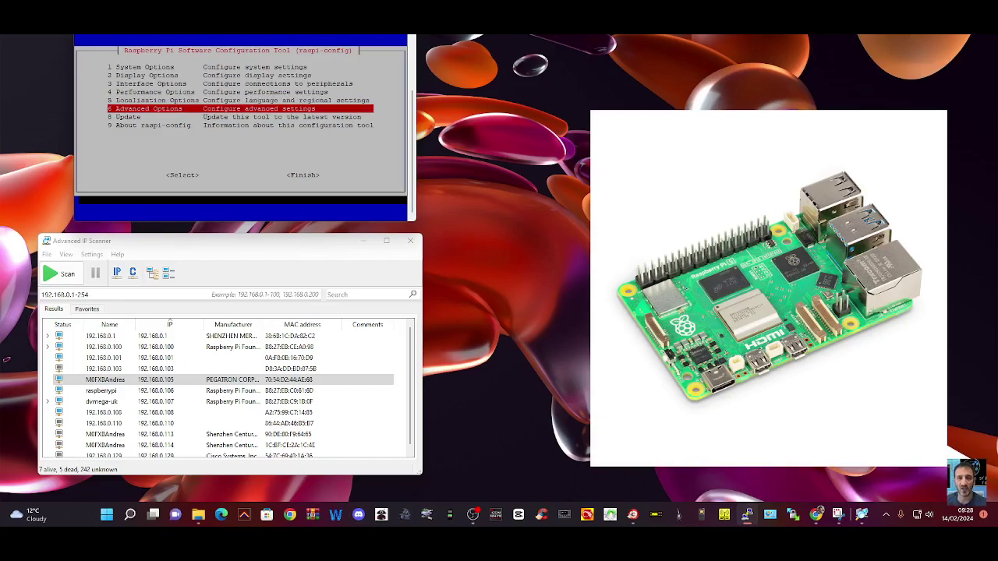
{"action": "key", "text": "Up"}
{"action": "key", "text": "Up"}
{"action": "key", "text": "Up"}
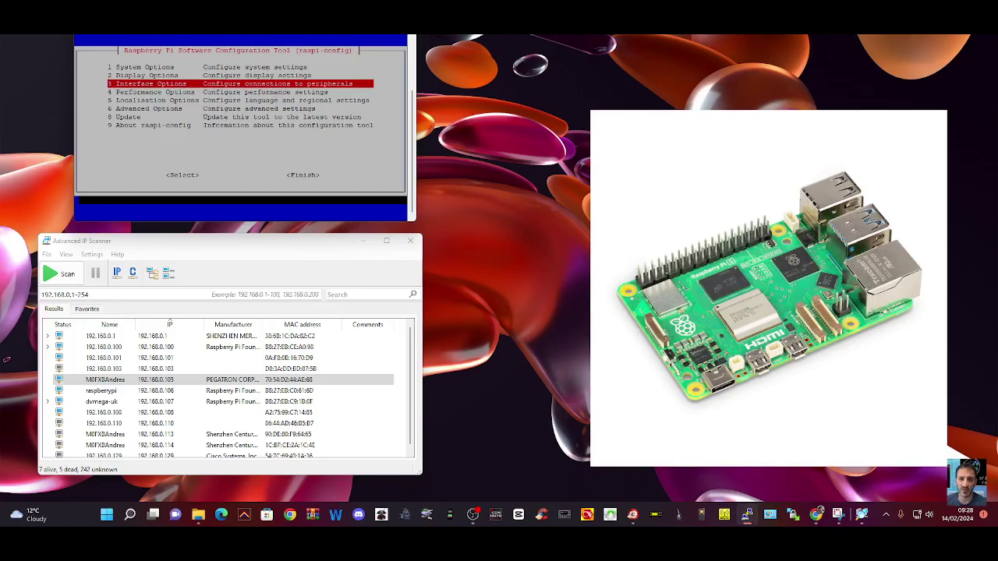
{"action": "key", "text": "Return"}
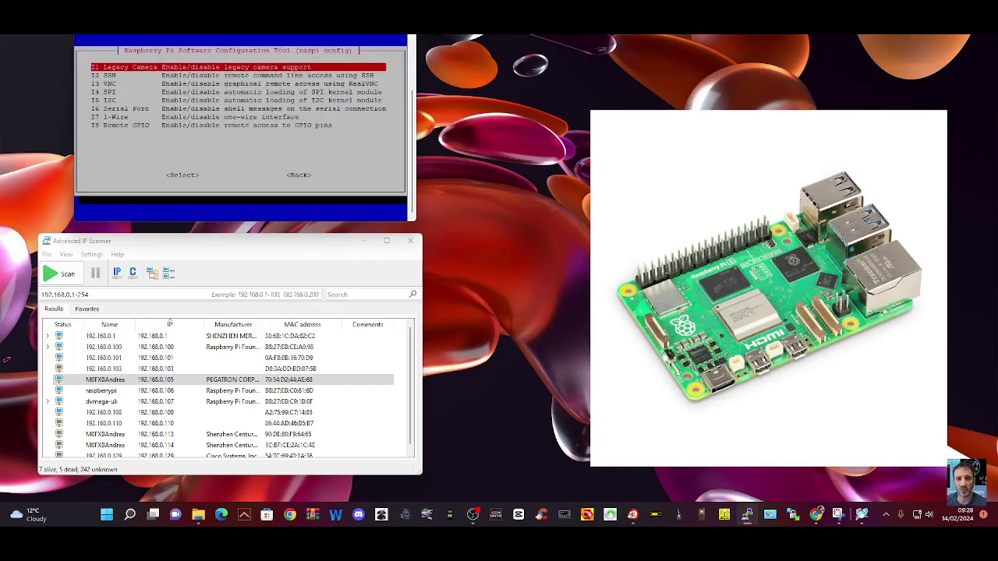
Enable the VNC server in the interface options of the Raspberry Pi configuration tool.
{"action": "key", "text": "Down"}
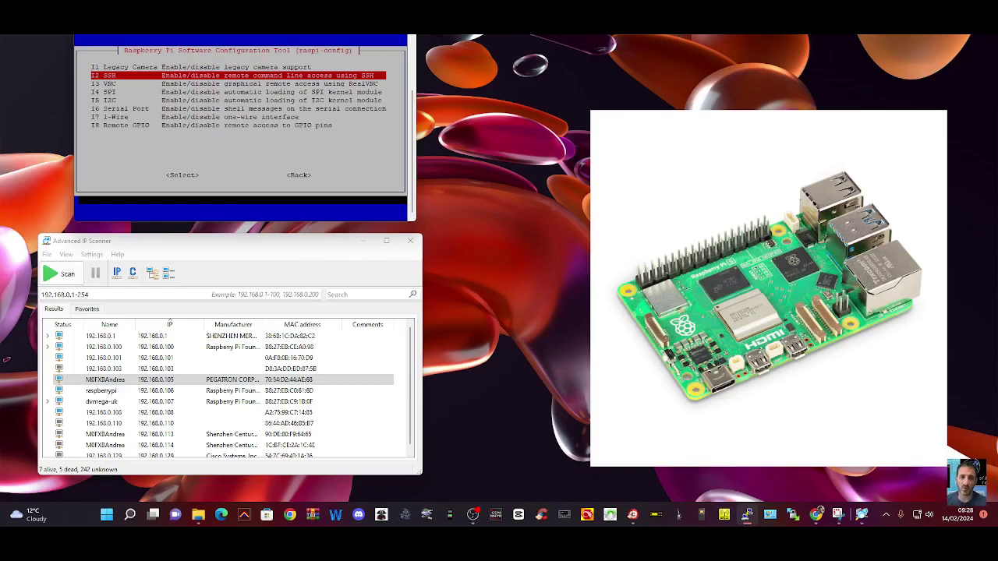
{"action": "key", "text": "Down"}
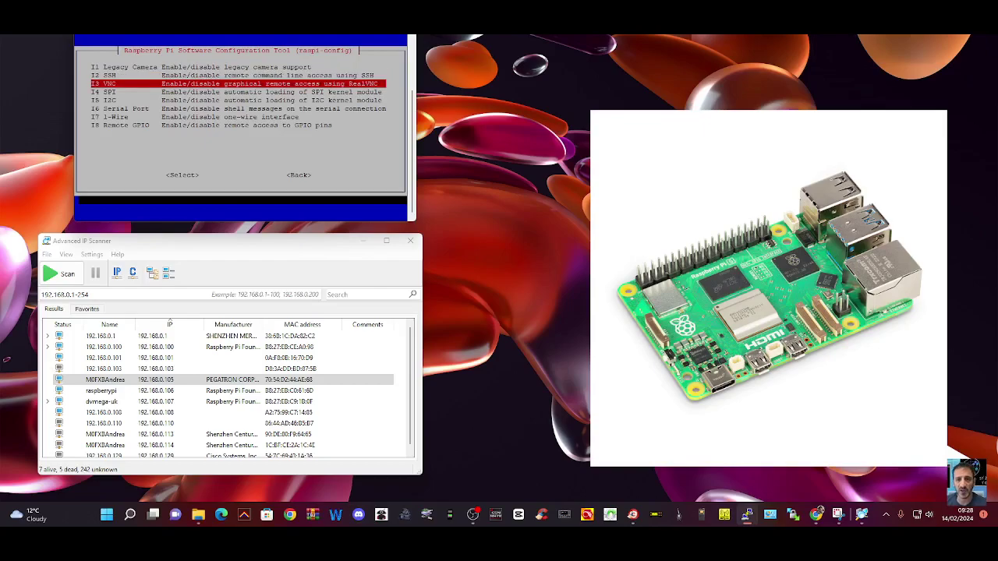
{"action": "key", "text": "Return"}
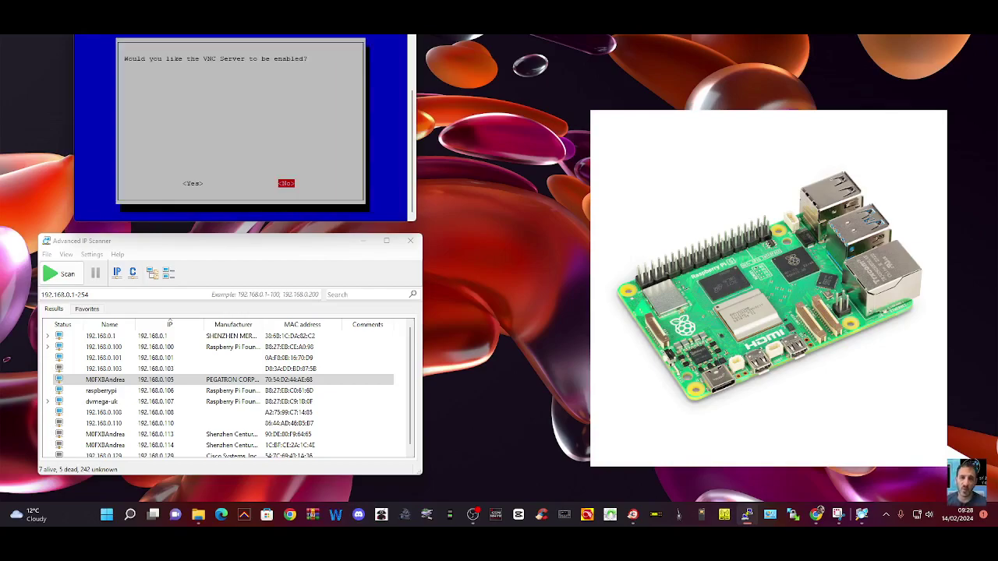
{"action": "key", "text": "Left"}
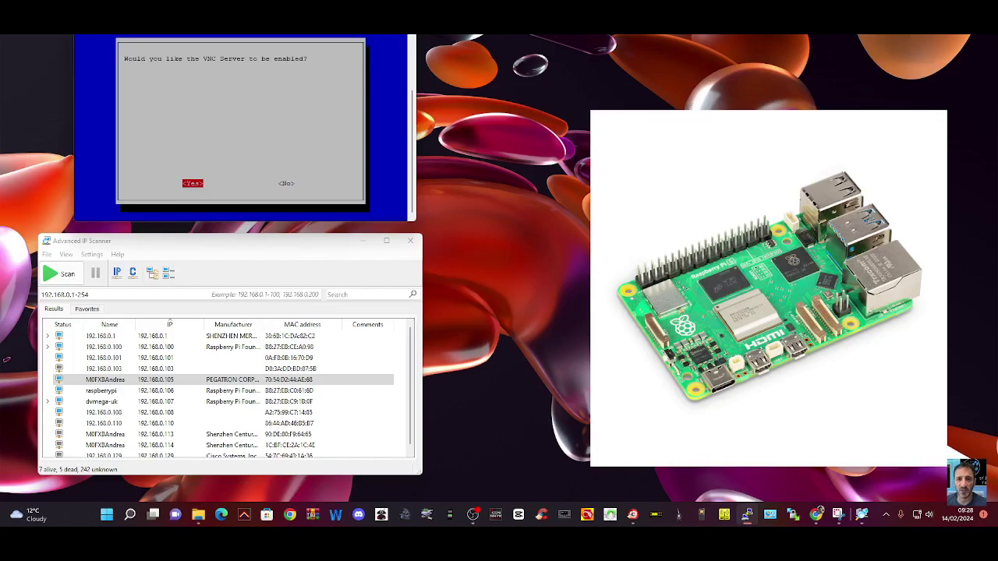
{"action": "key", "text": "Right"}
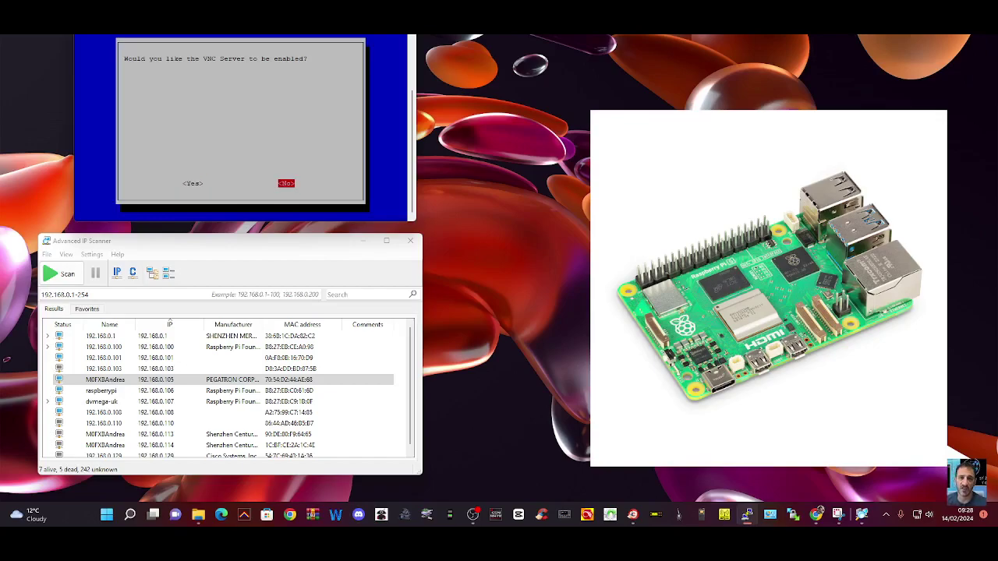
{"action": "key", "text": "Left"}
{"action": "key", "text": "Return"}
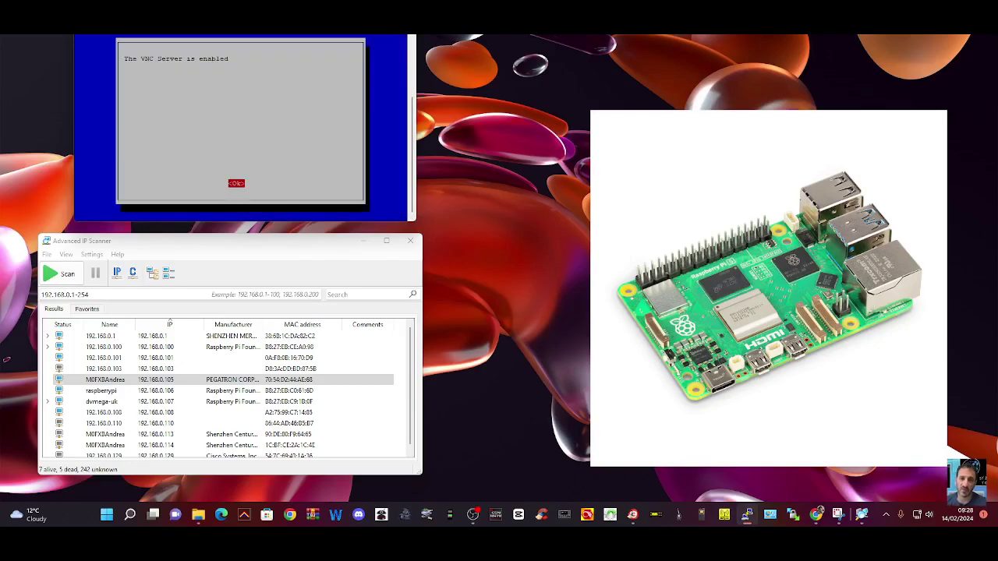
{"action": "key", "text": "Return"}
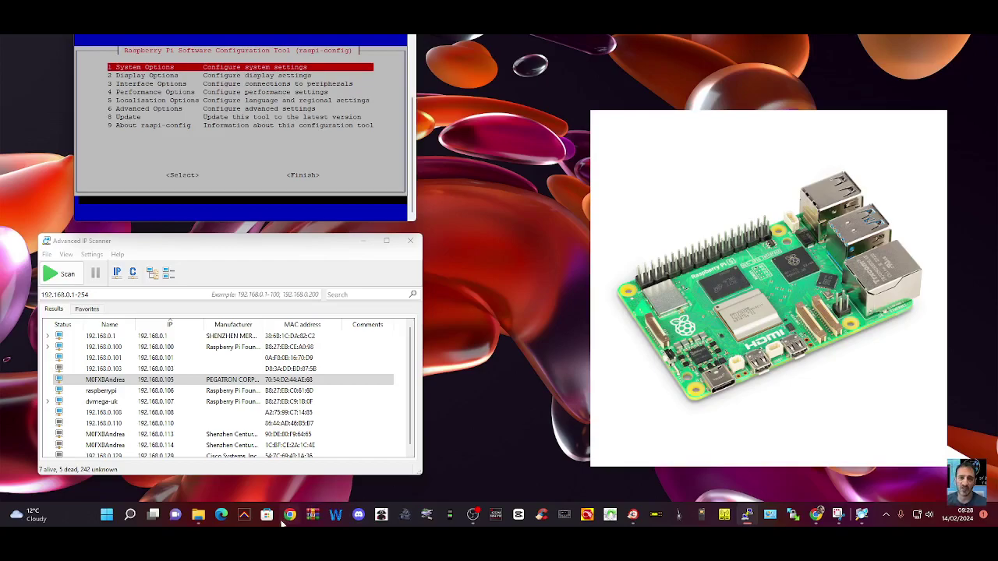
Search Windows for vnc, open RealVNC Viewer and reposition its window.
{"action": "left_click", "coordinate": [131, 516]}
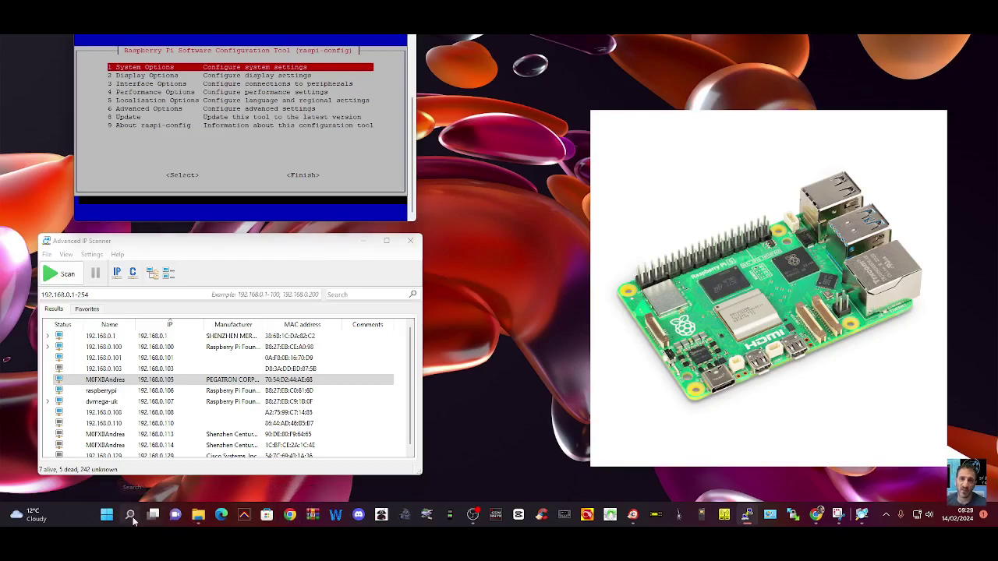
{"action": "type", "text": "vnc"}
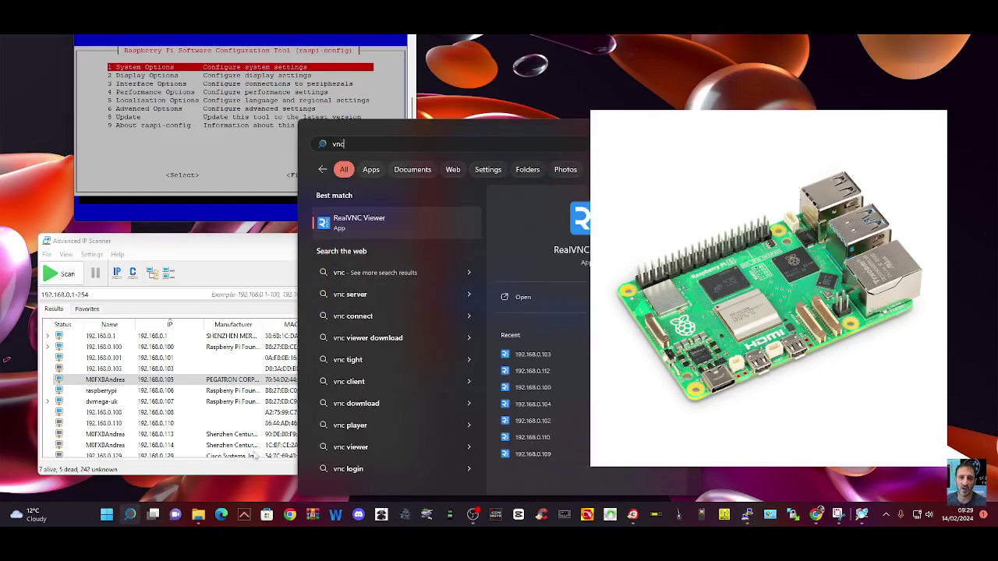
{"action": "left_click", "coordinate": [362, 230]}
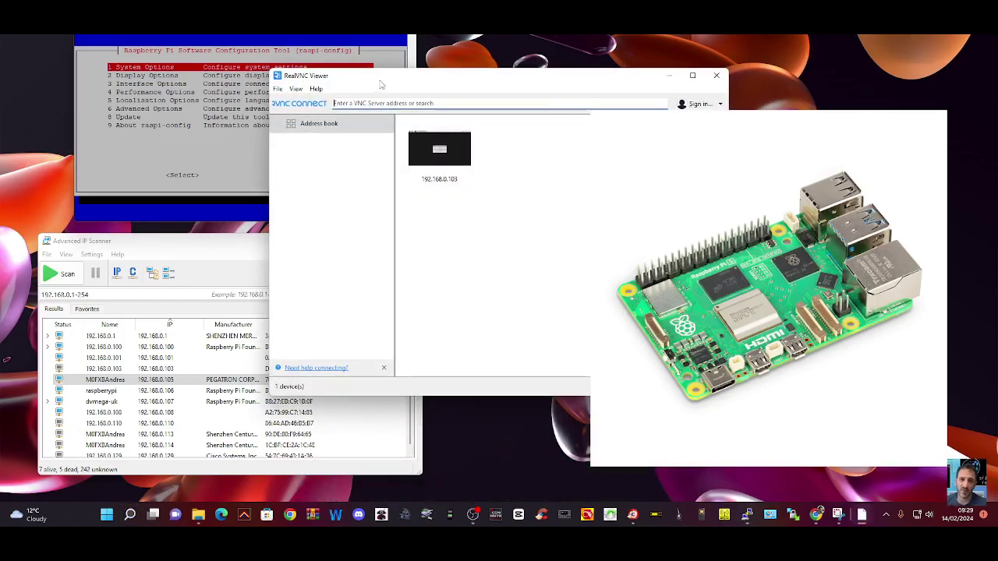
{"action": "left_click_drag", "start_coordinate": [382, 84], "coordinate": [201, 98]}
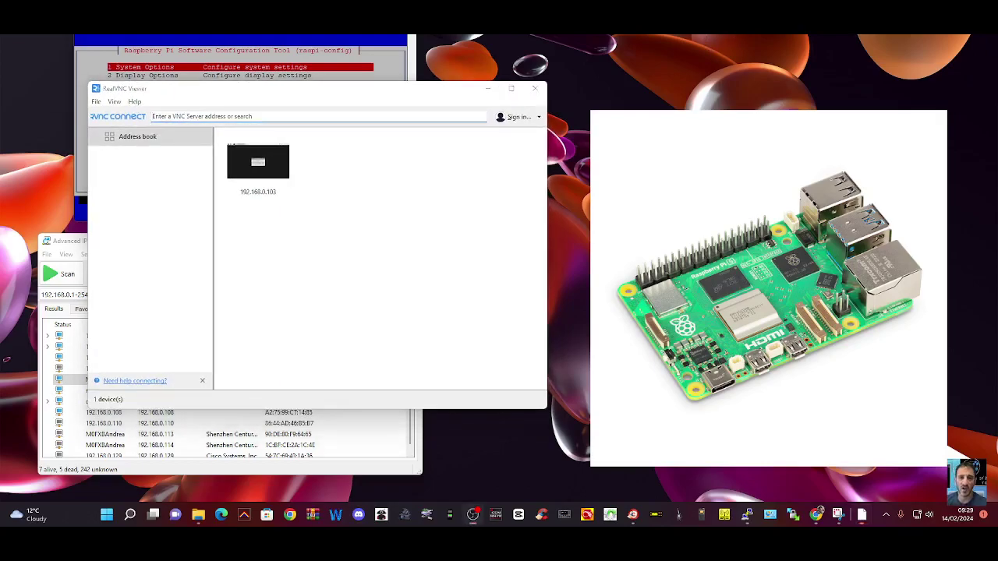
Connect to the VNC server at 192.168.0.106 and accept its unrecognized identity.
{"action": "left_click", "coordinate": [218, 116]}
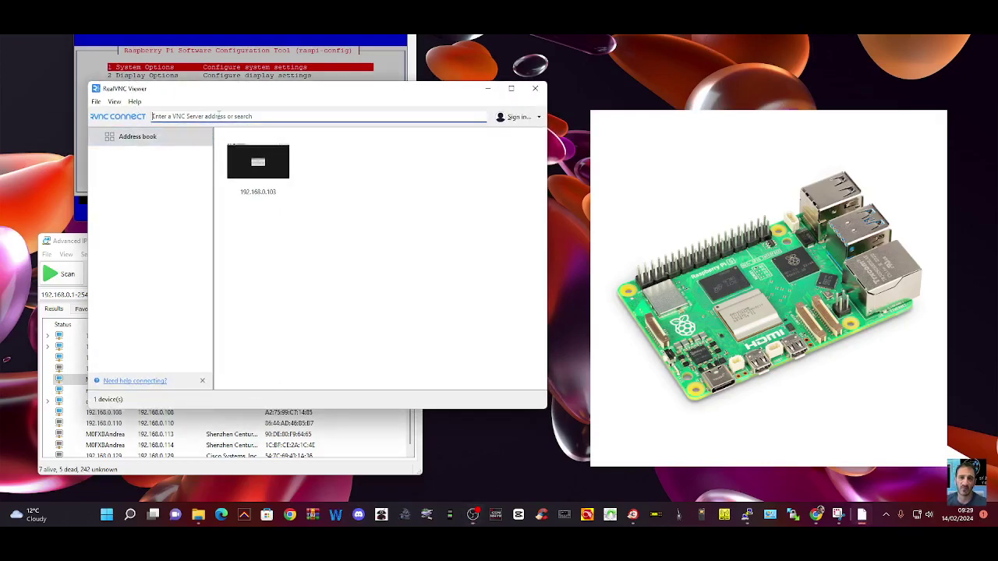
{"action": "type", "text": "19"}
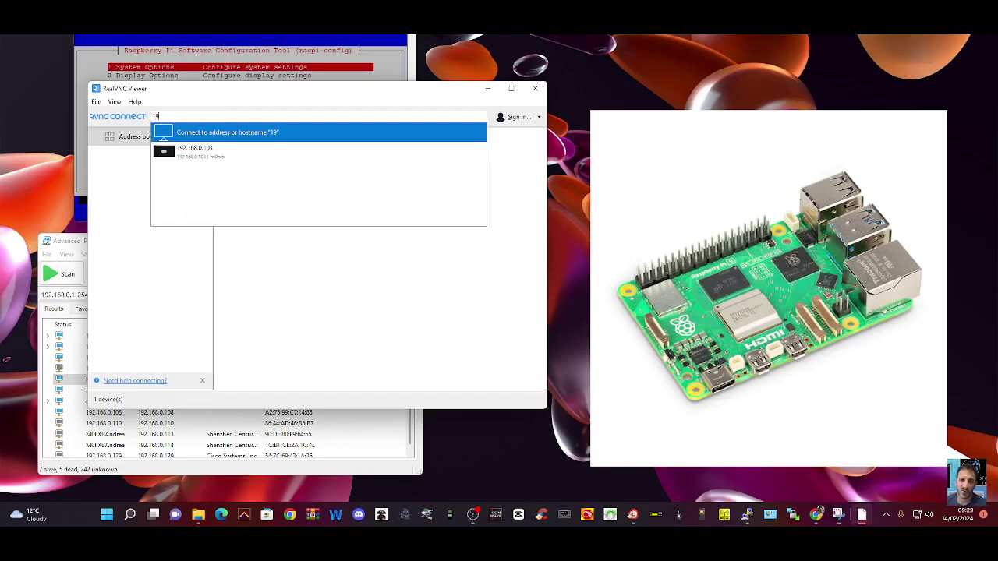
{"action": "type", "text": "2.16"}
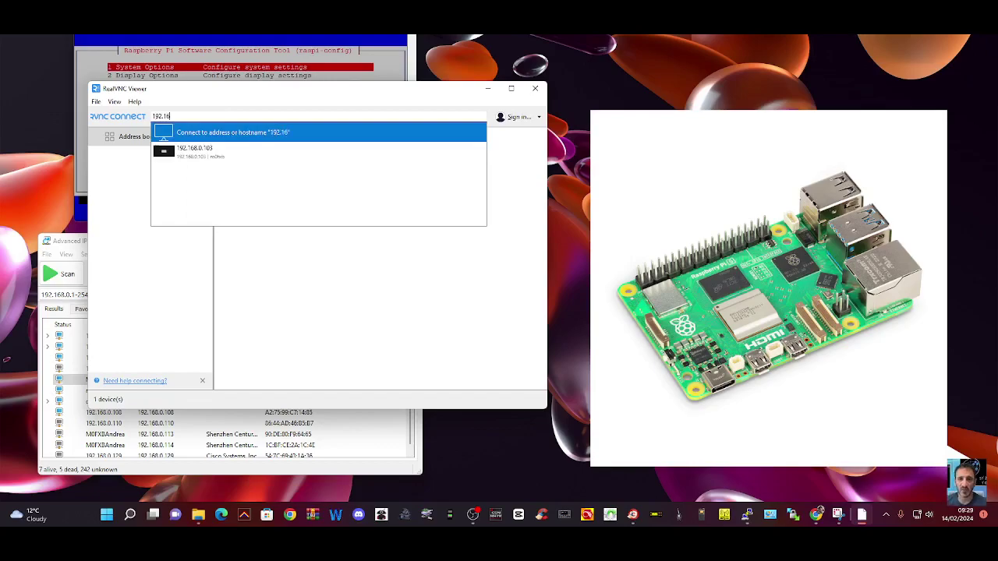
{"action": "type", "text": "8.0.10"}
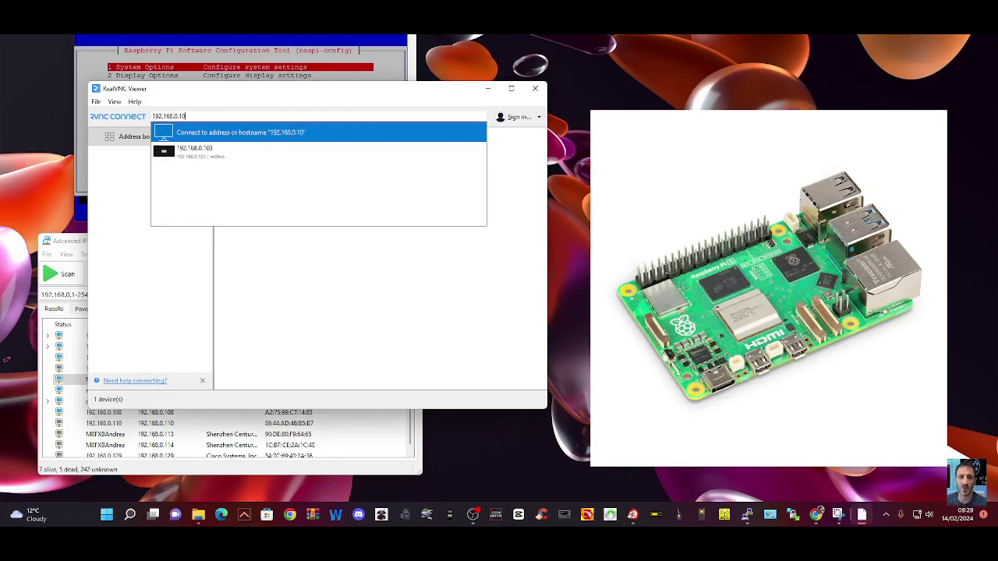
{"action": "type", "text": "6"}
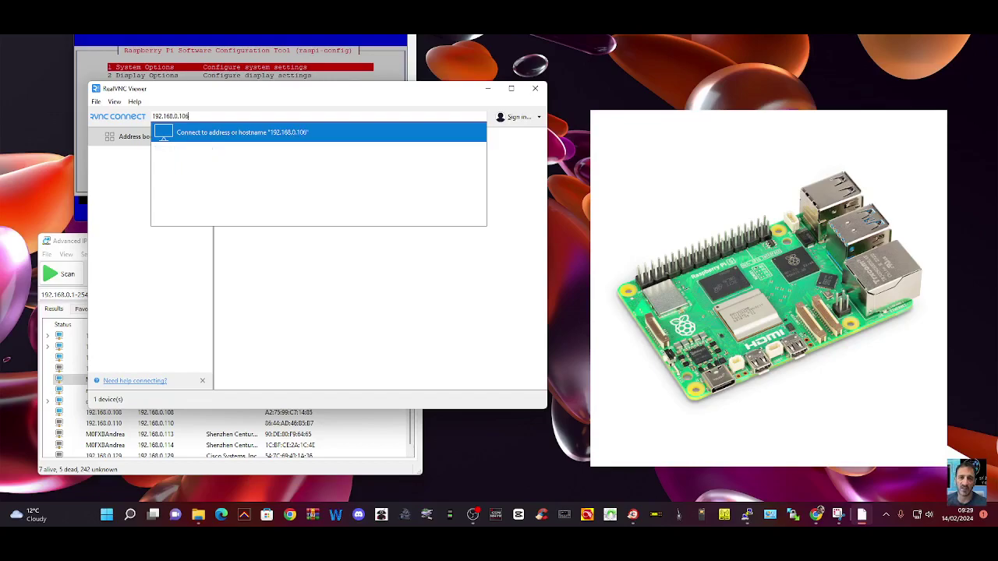
{"action": "left_click", "coordinate": [224, 138]}
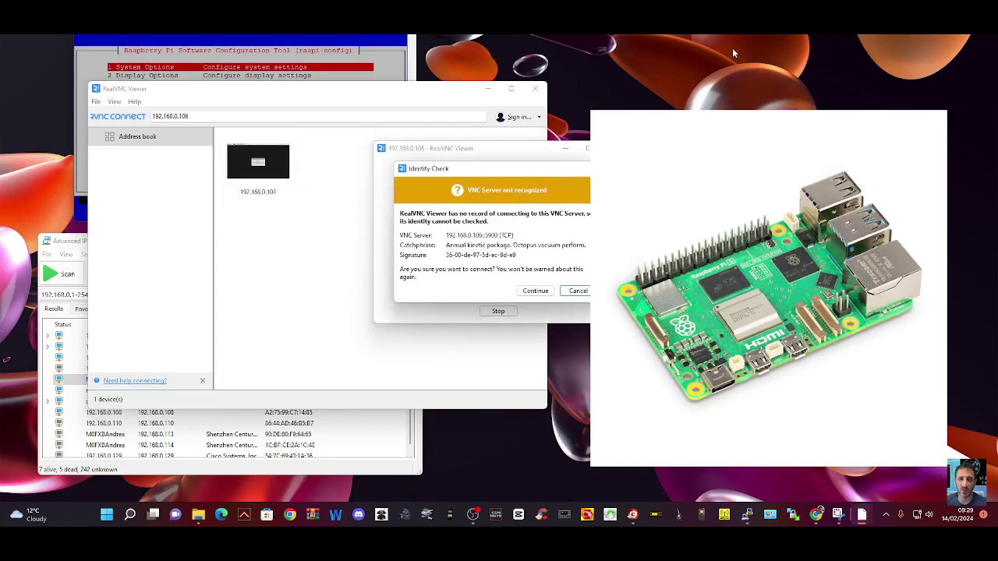
{"action": "left_click_drag", "start_coordinate": [829, 103], "coordinate": [899, 139]}
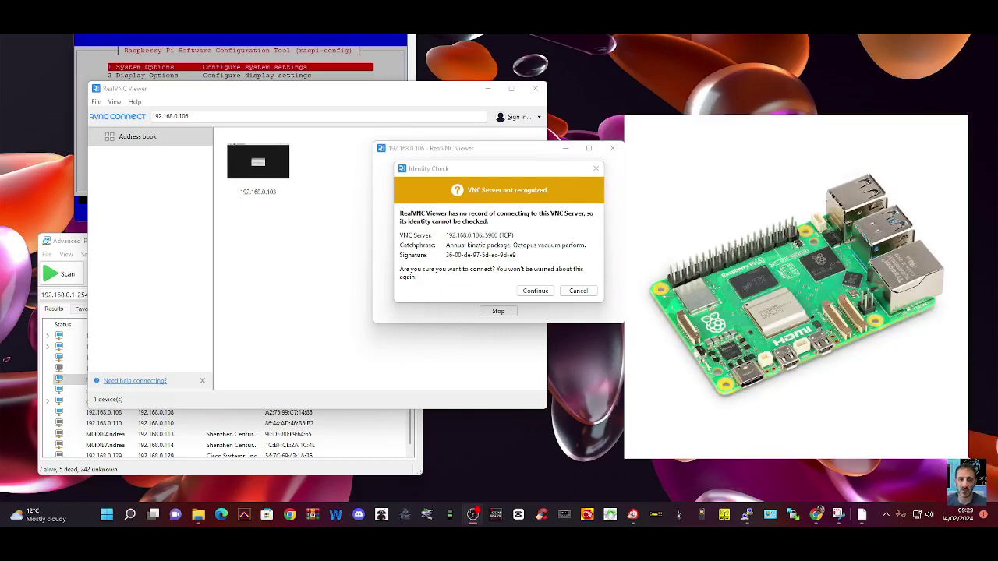
{"action": "left_click", "coordinate": [536, 291]}
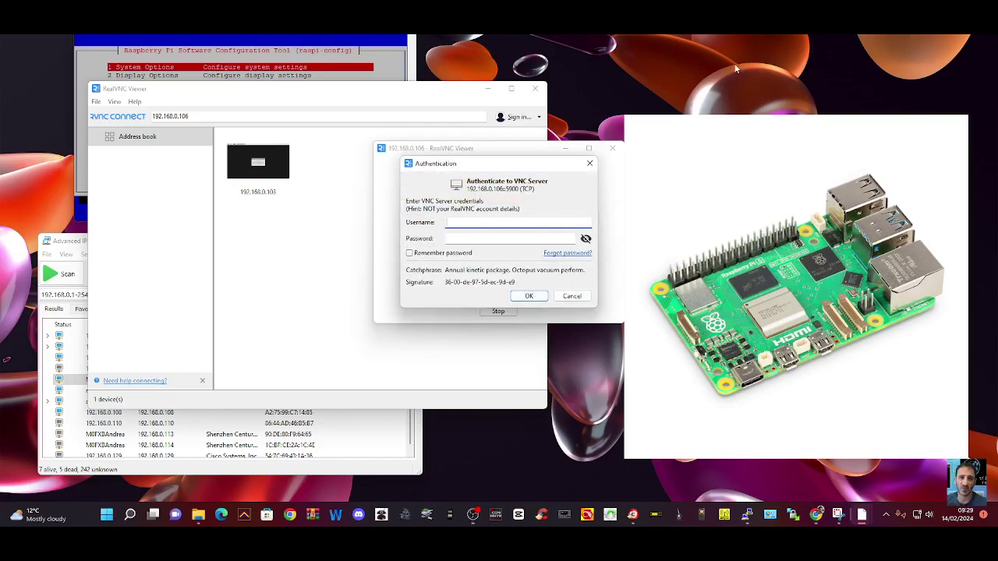
Authenticate to the VNC server with the account username and password, have the password remembered, and reposition the remote desktop window.
{"action": "left_click", "coordinate": [789, 95]}
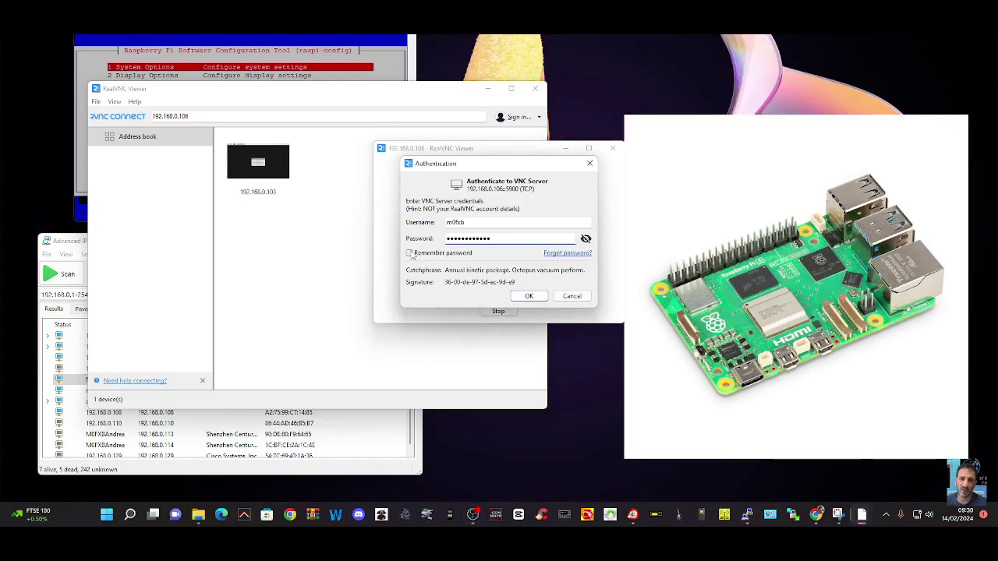
{"action": "left_click", "coordinate": [409, 253]}
{"action": "left_click", "coordinate": [529, 295]}
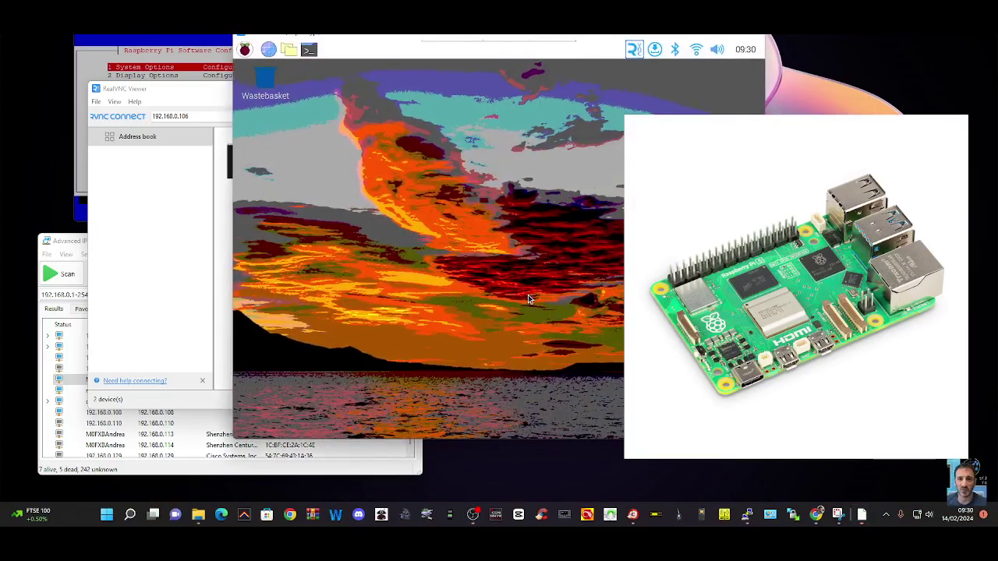
{"action": "left_click_drag", "start_coordinate": [533, 38], "coordinate": [402, 37]}
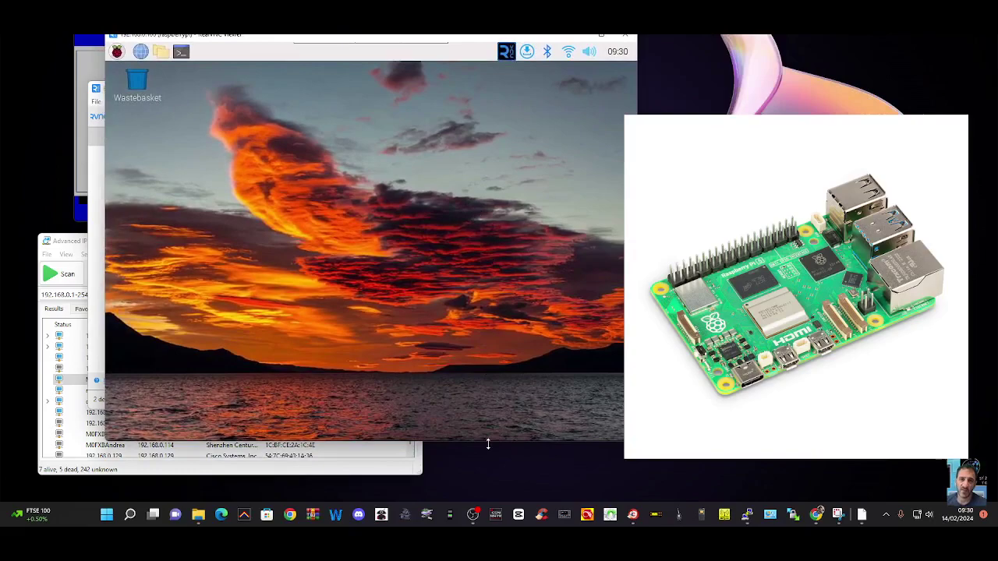
{"action": "left_click", "coordinate": [117, 52]}
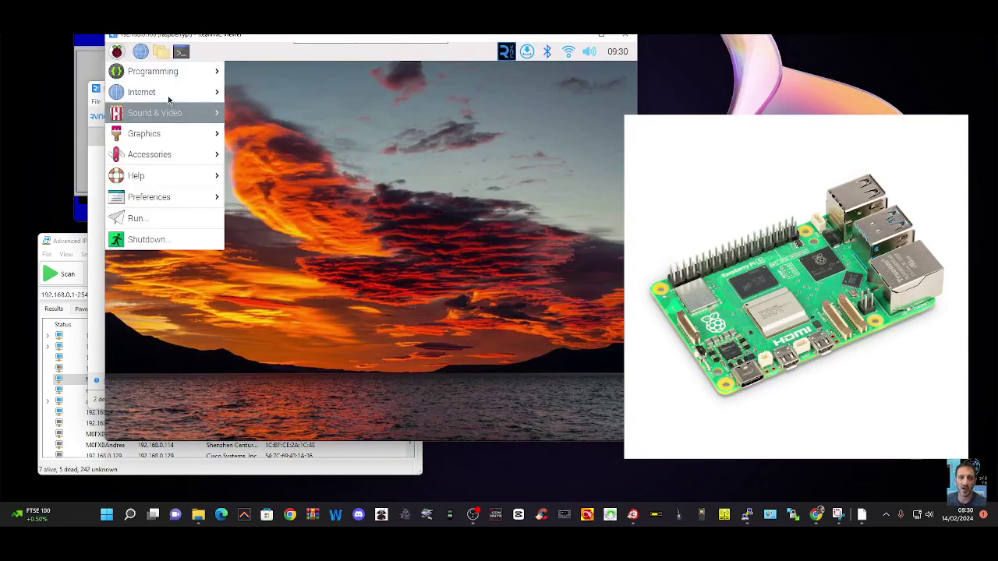
{"action": "mouse_move", "coordinate": [168, 97]}
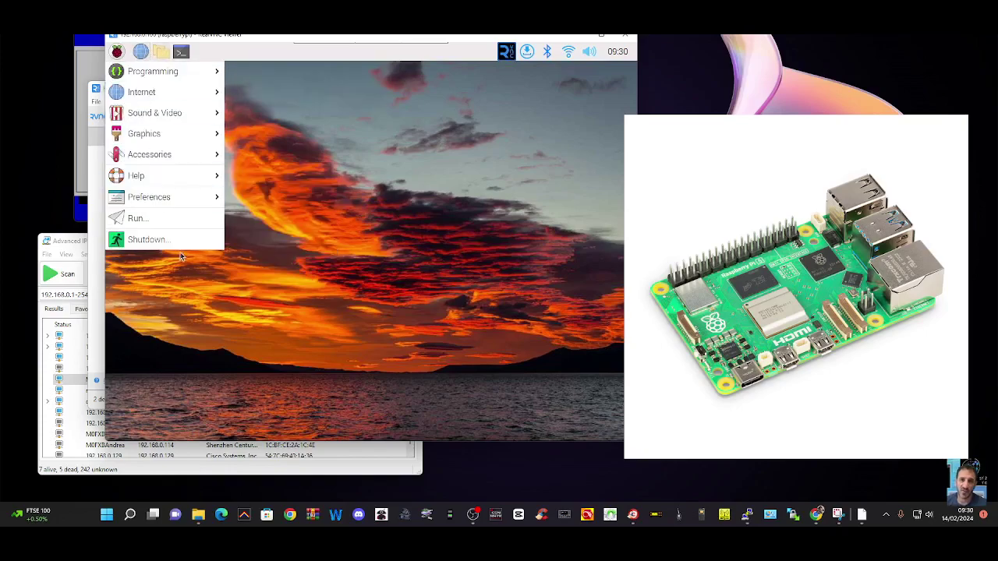
{"action": "left_click", "coordinate": [145, 55]}
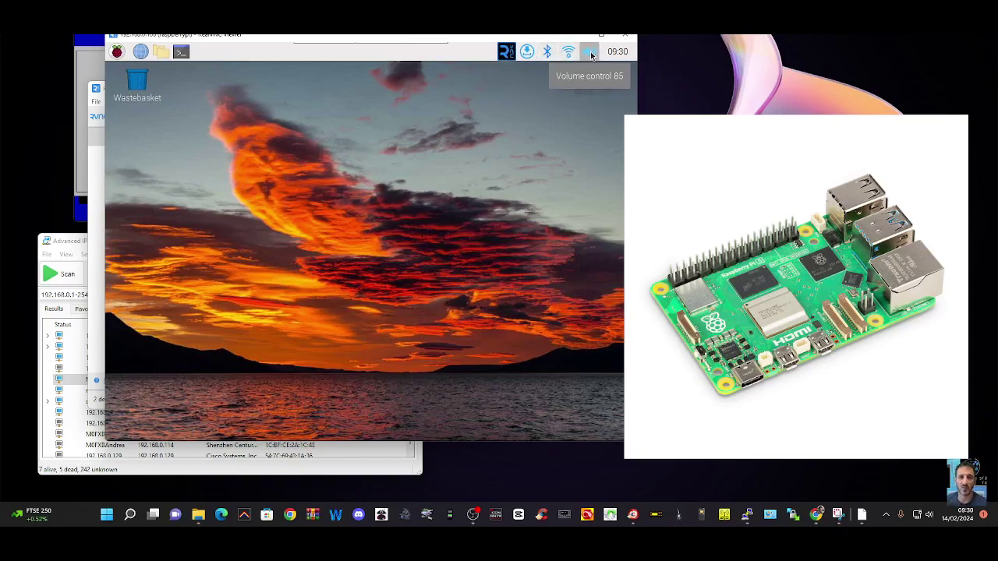
Start the software update from the updater on the remote Raspberry Pi desktop.
{"action": "left_click", "coordinate": [524, 53]}
{"action": "left_click", "coordinate": [558, 86]}
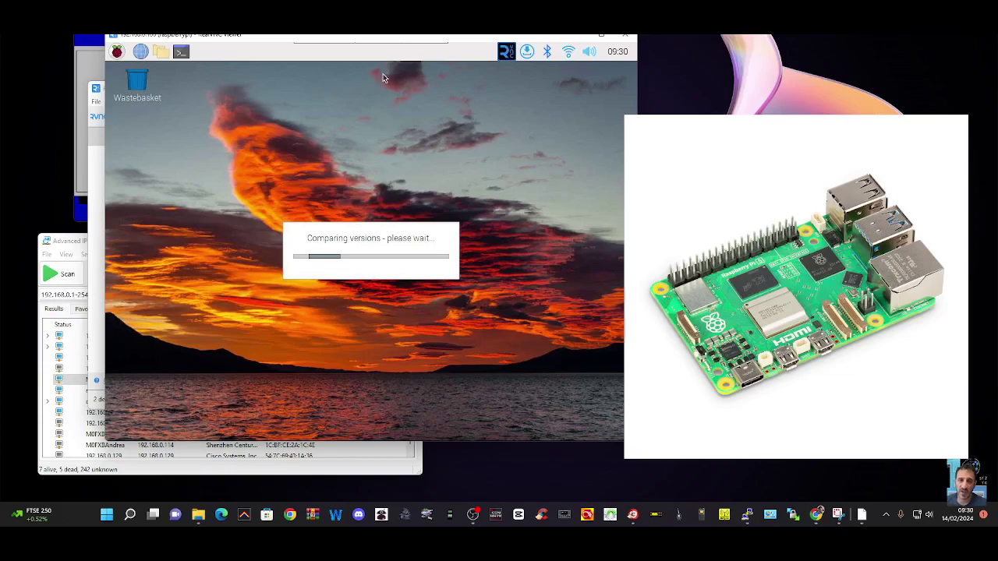
{"action": "mouse_move", "coordinate": [371, 43]}
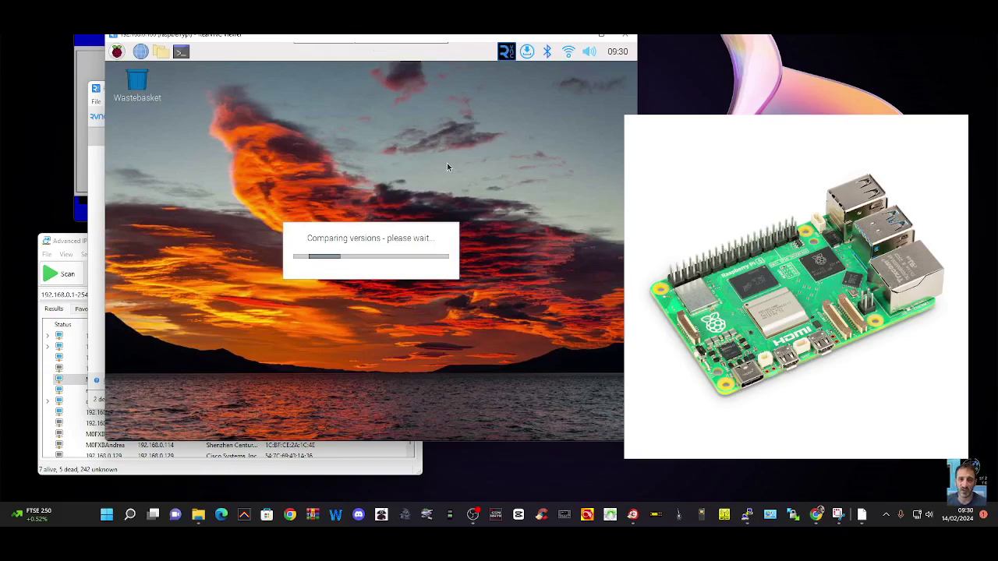